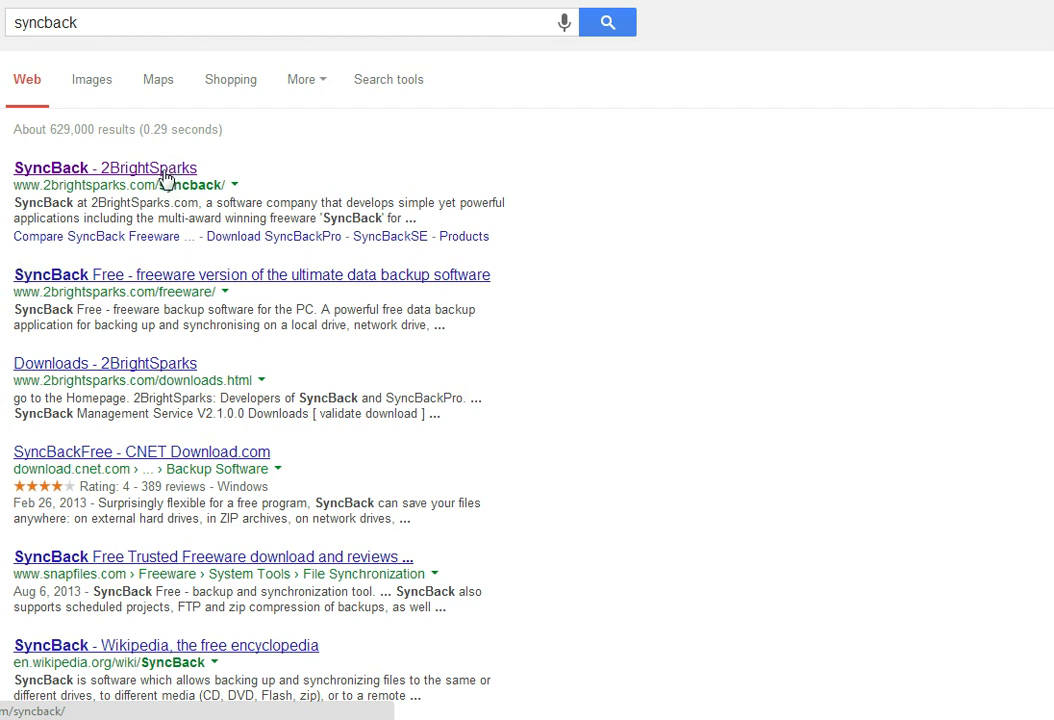
Step: Open the 2BrightSparks SyncBack homepage and scroll down to the SyncBack Free V6 download entry
click(165, 177)
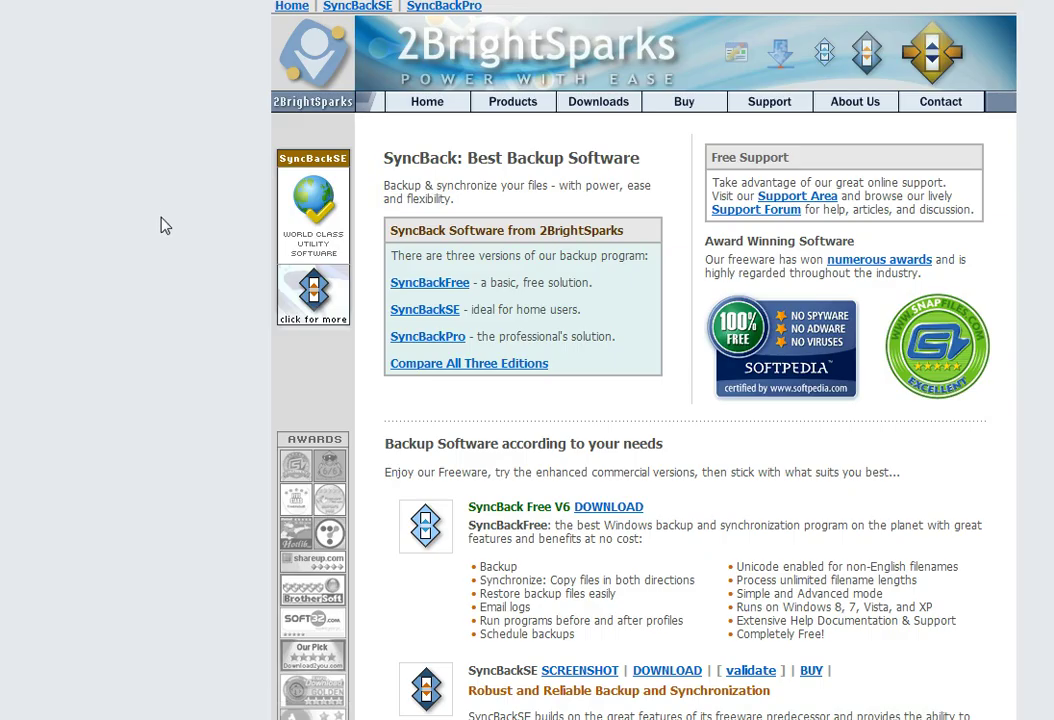
scroll(165, 226, down, 1)
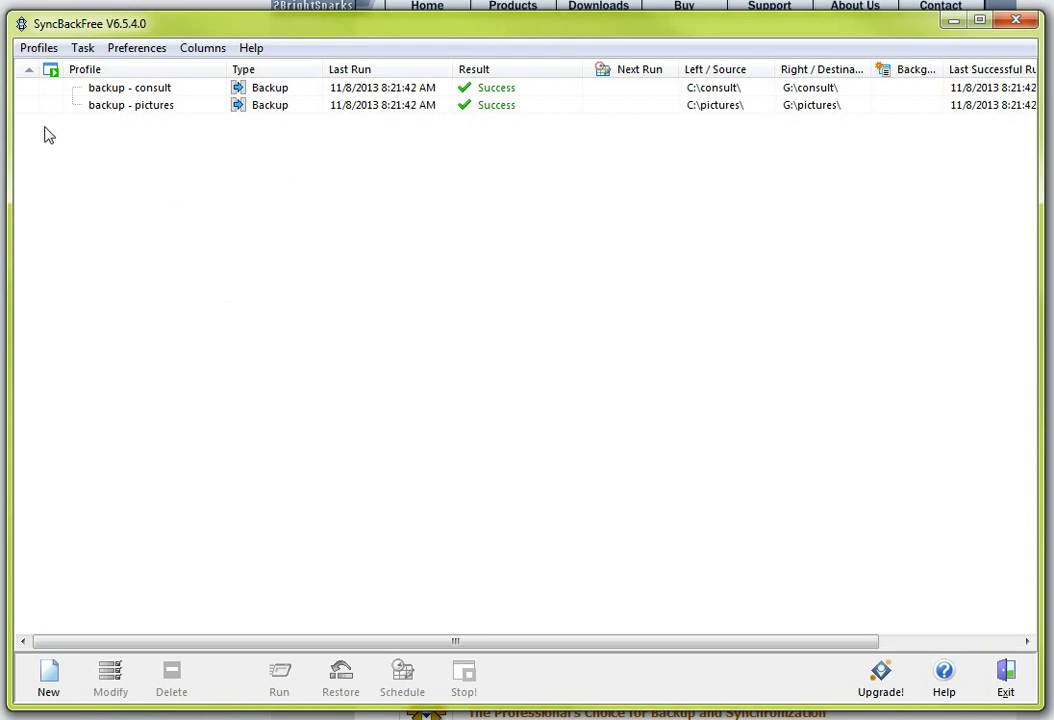
Step: Create a new Backup-type profile named 'test' through the Profiles > New wizard
click(31, 52)
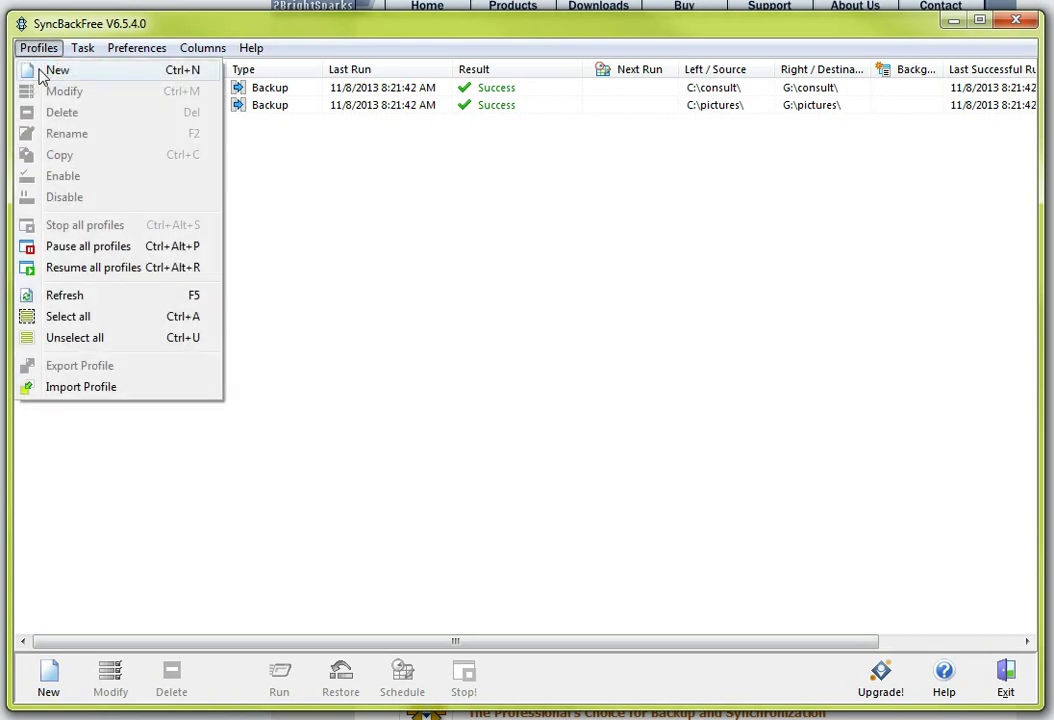
click(41, 77)
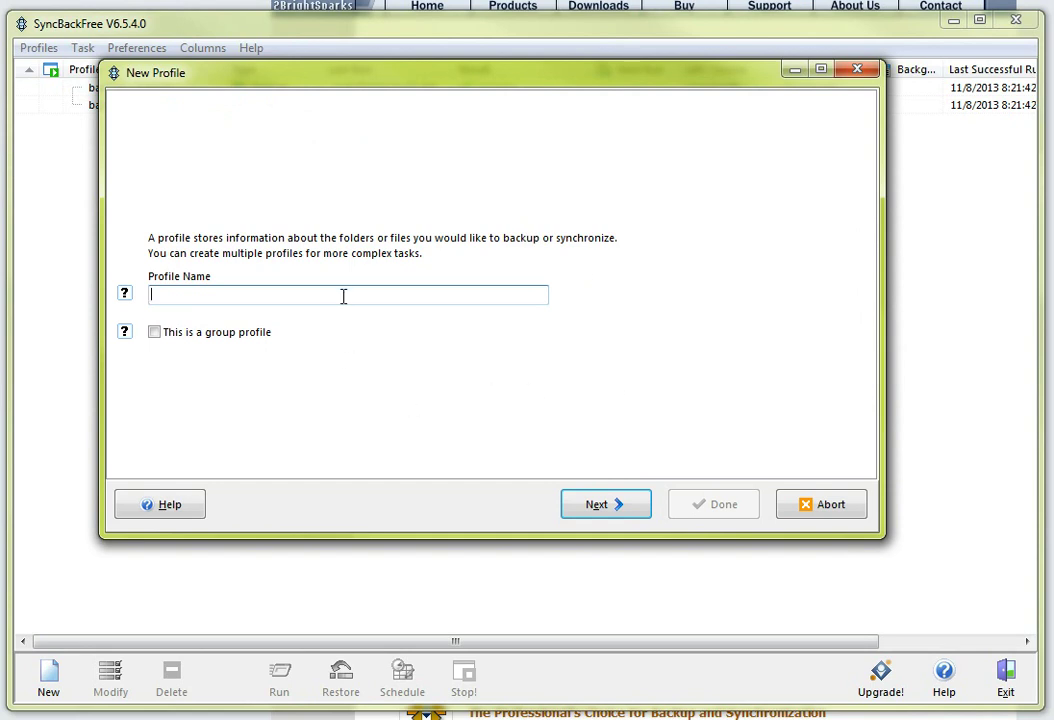
text(test)
click(605, 505)
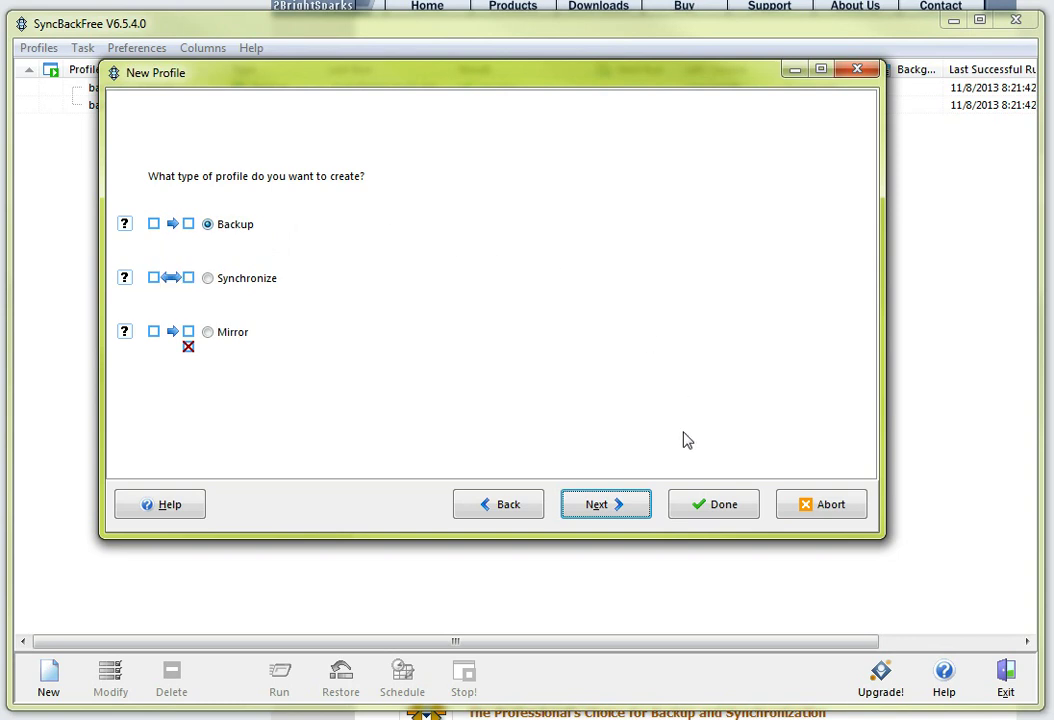
click(621, 512)
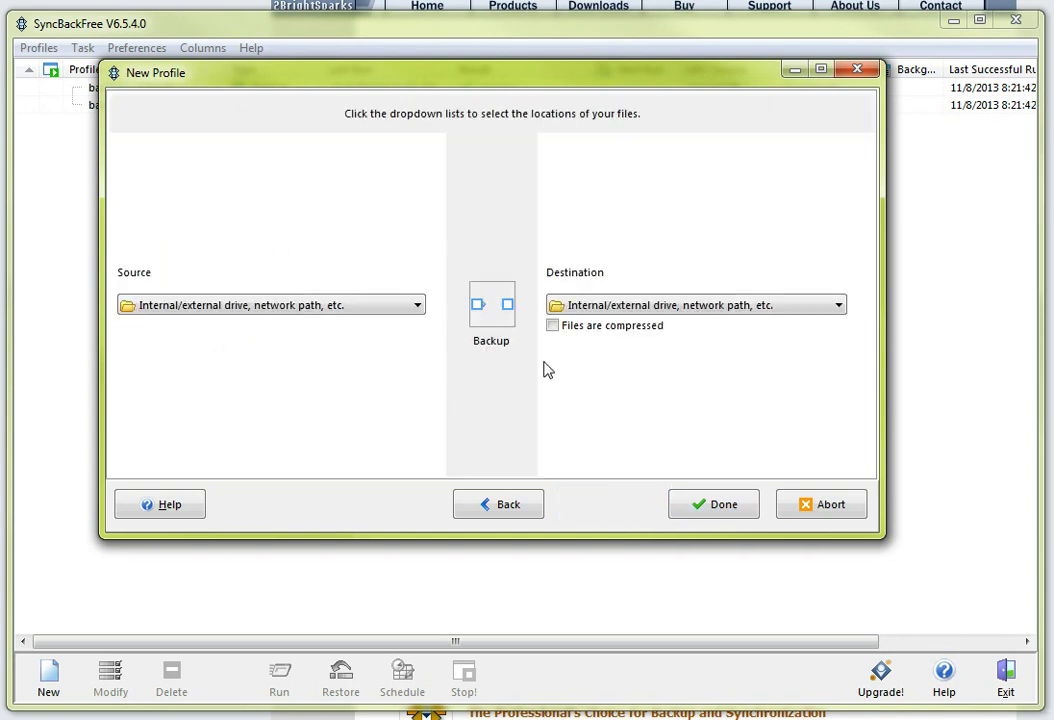
click(703, 500)
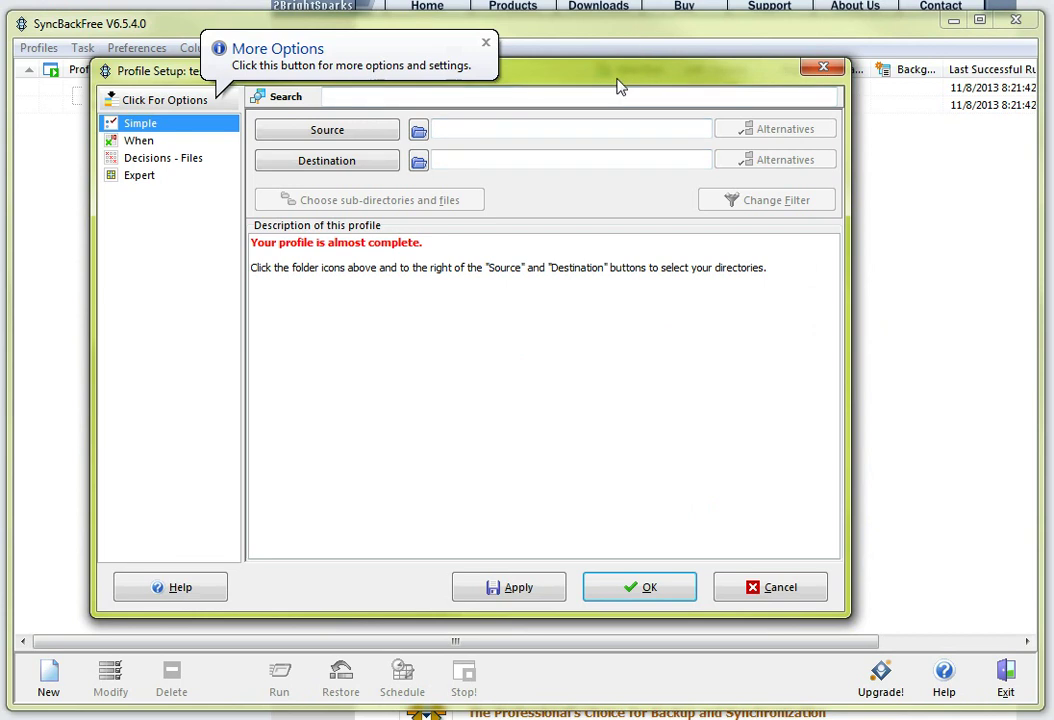
Step: Move the test profile's setup window slightly lower to dismiss the More Options balloon
mouse_move(619, 85)
mouse_down()
mouse_move(618, 137)
mouse_move(623, 96)
mouse_up()
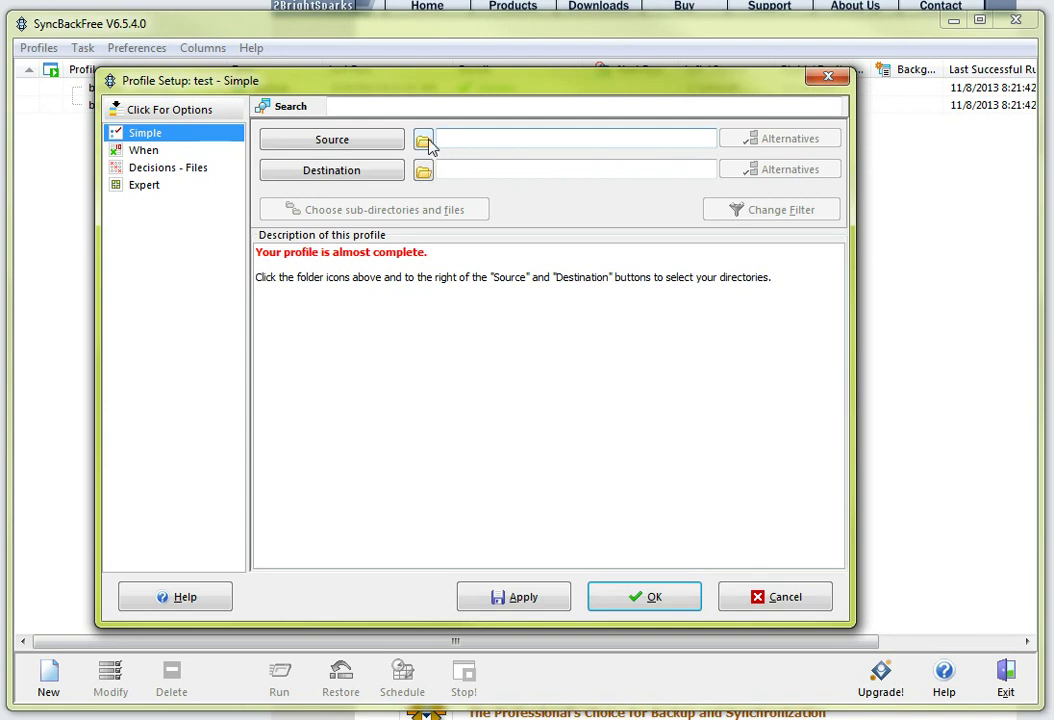
Step: Choose the Hewlett-Packard folder on the HP_TOOLS (E:) drive as the test profile's source
click(425, 143)
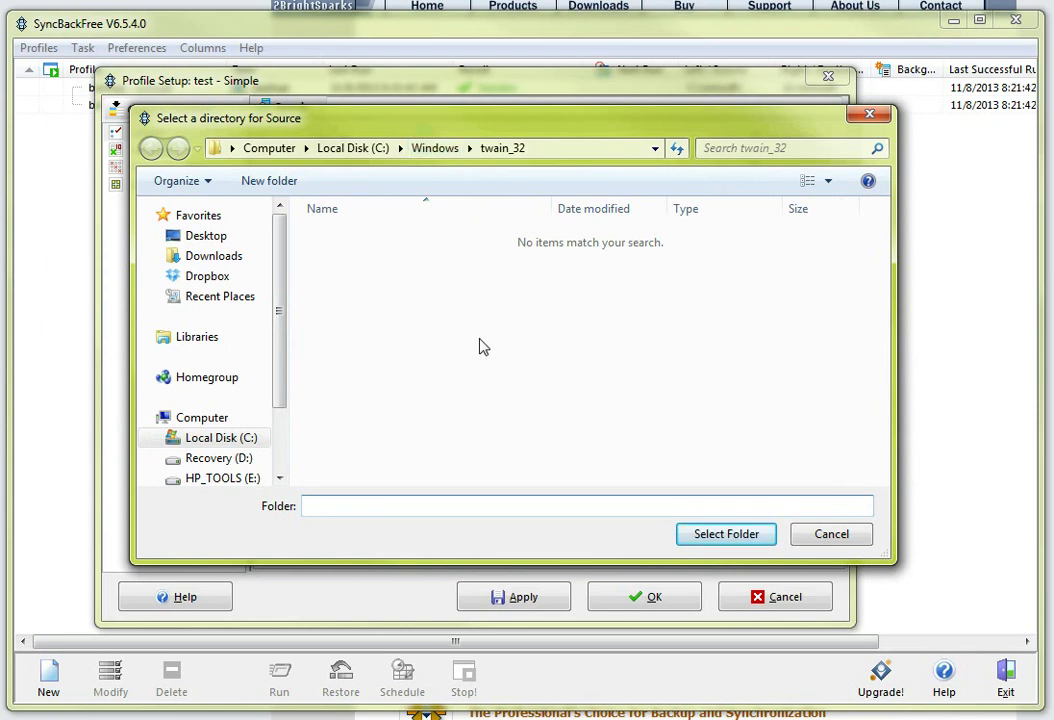
drag(276, 351, 284, 421)
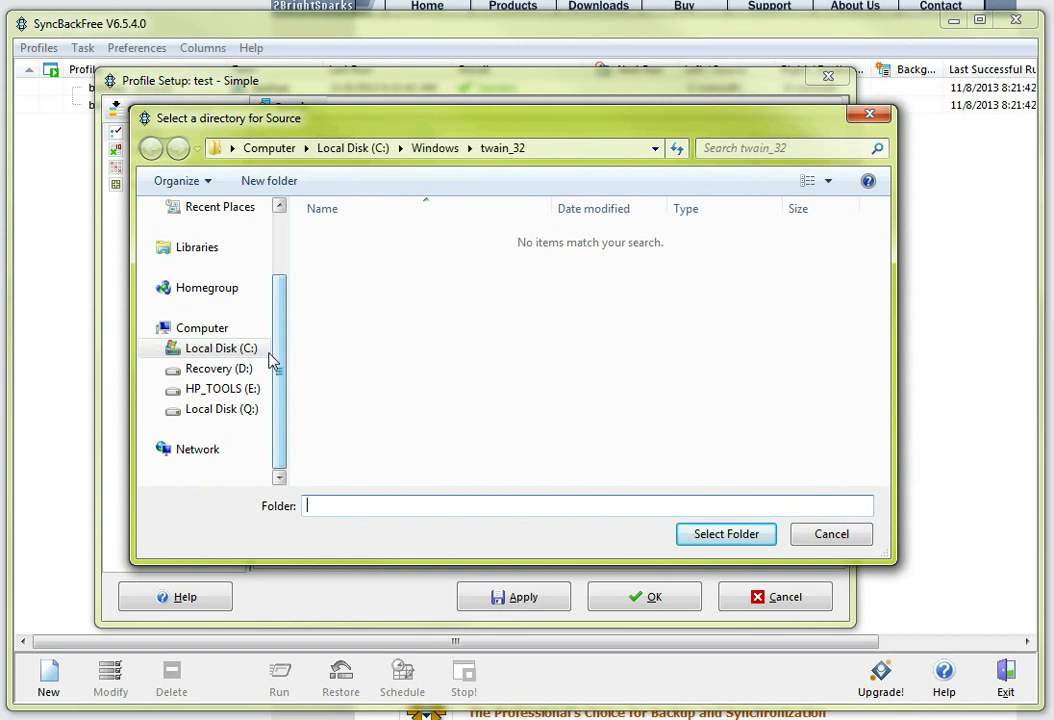
click(158, 389)
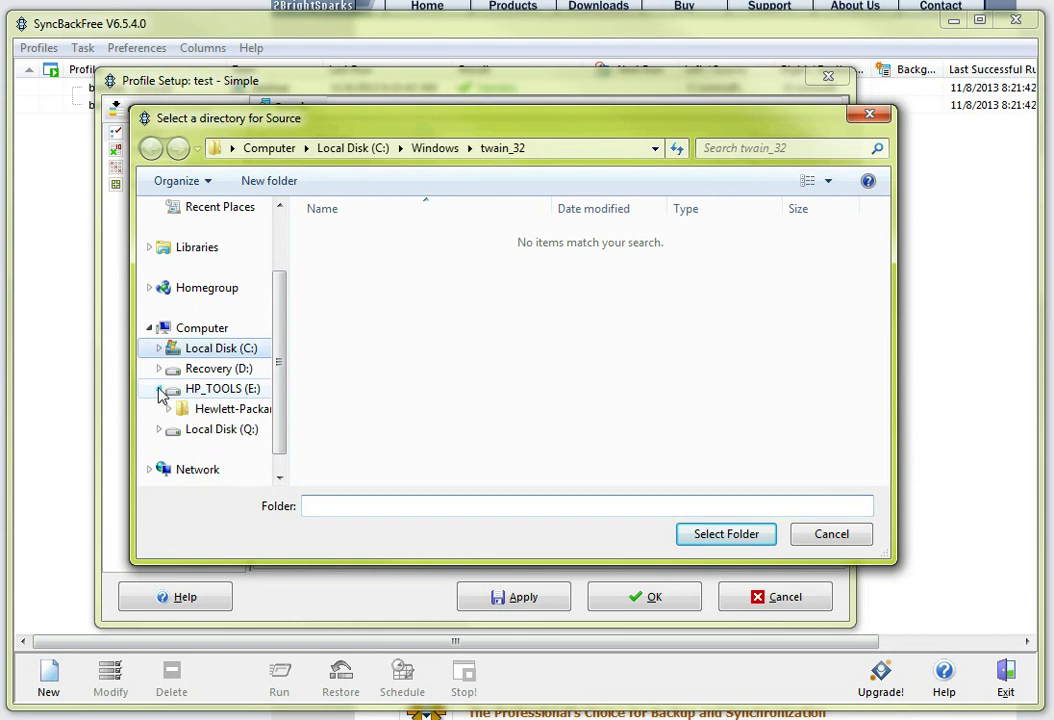
click(236, 410)
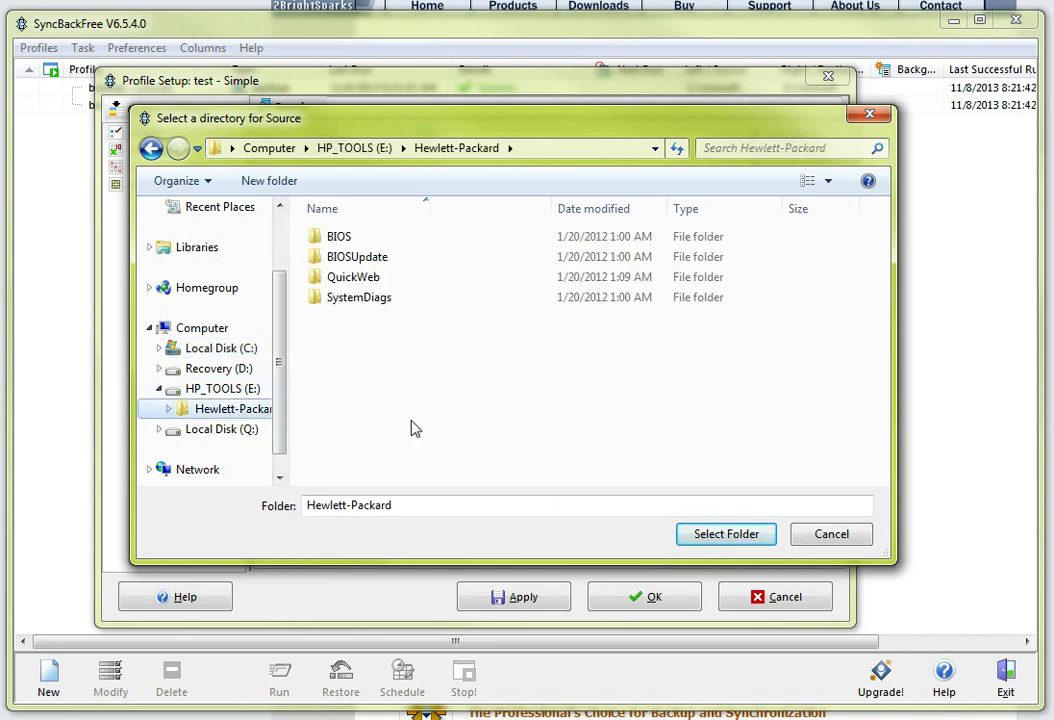
click(741, 536)
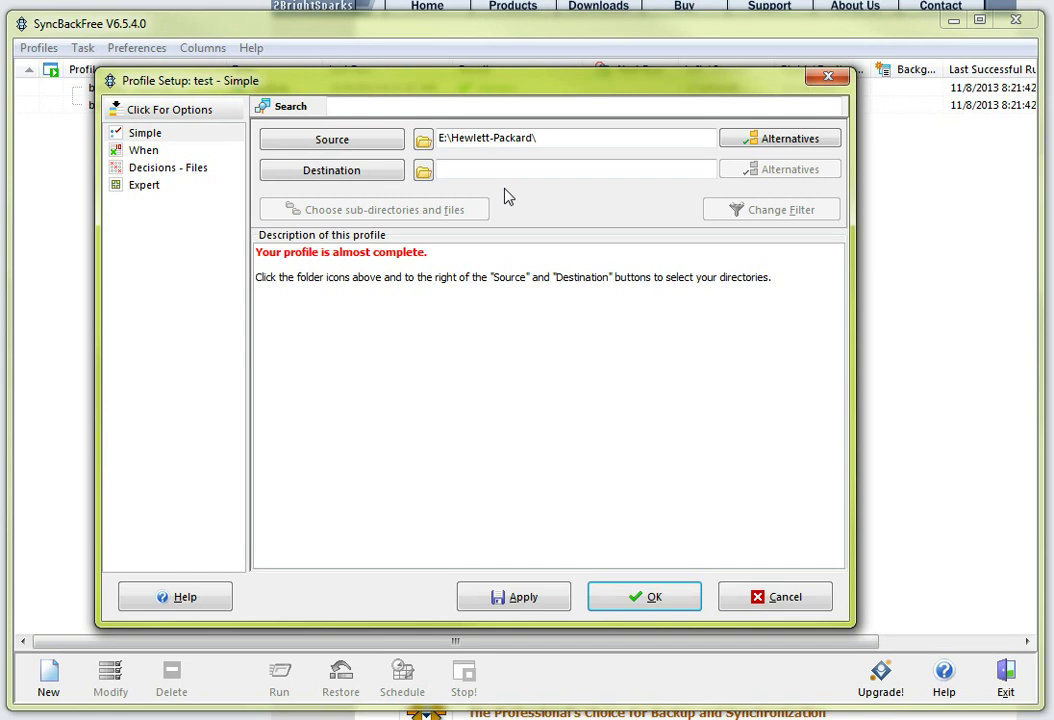
Step: Choose the root of the Recovery (D:) drive as the backup destination
click(424, 171)
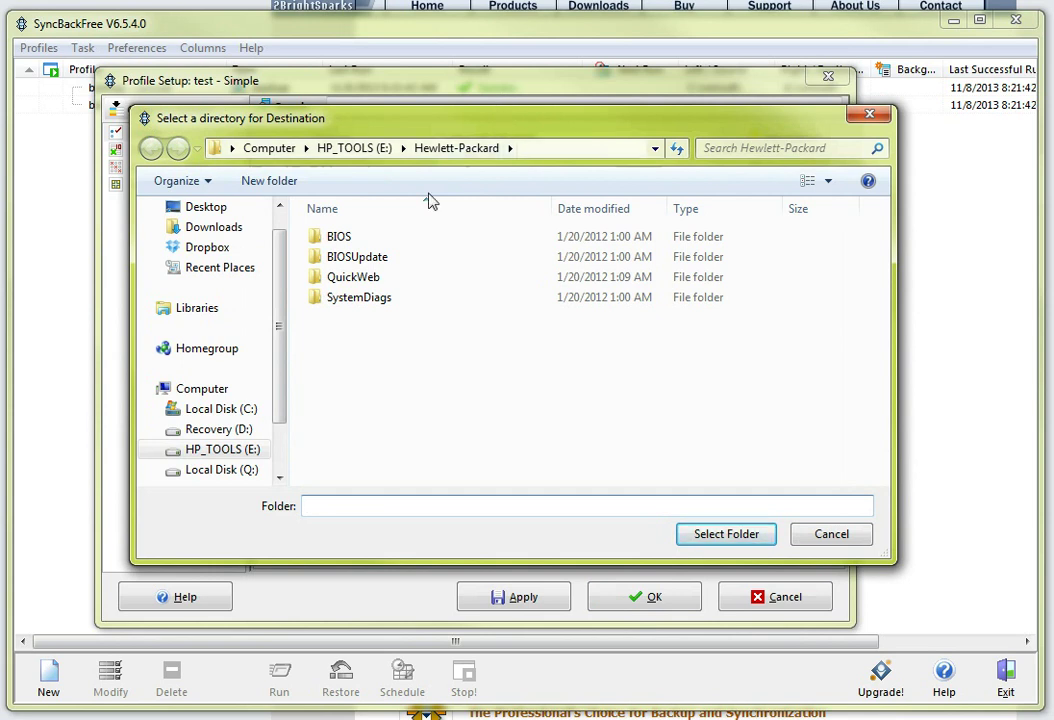
drag(280, 343, 287, 390)
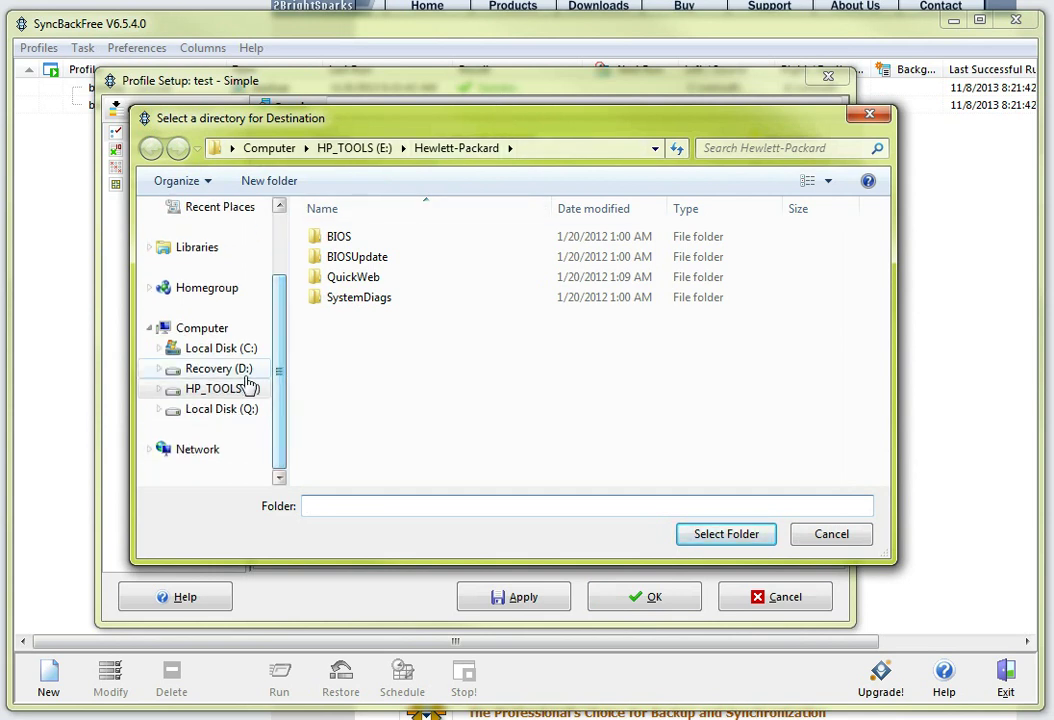
click(243, 370)
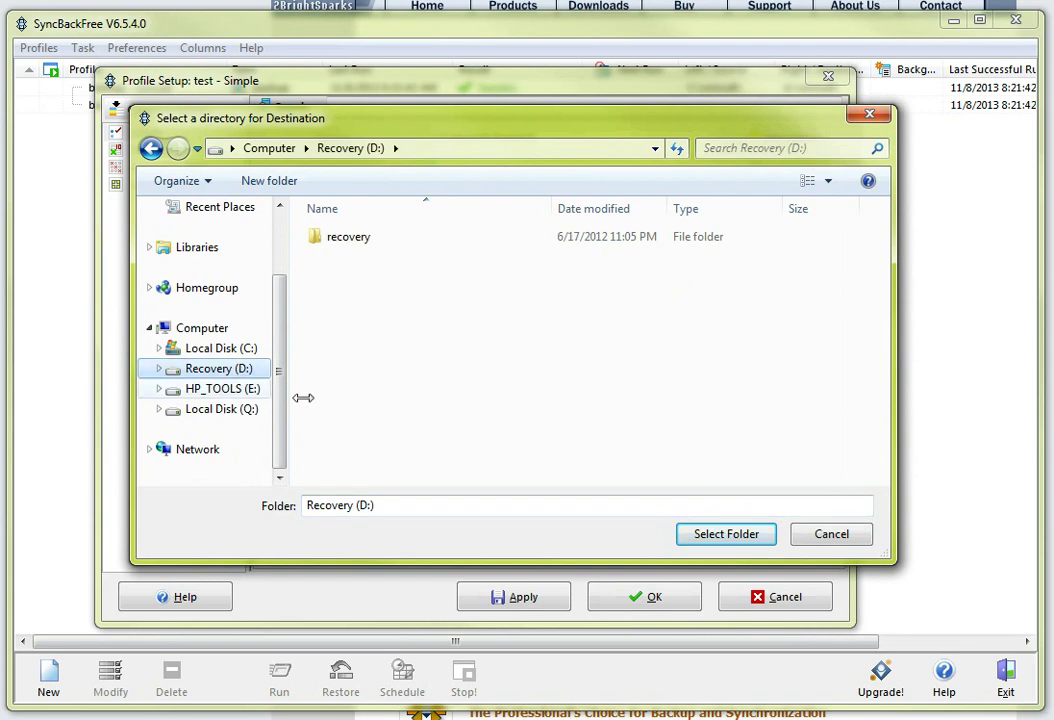
click(723, 543)
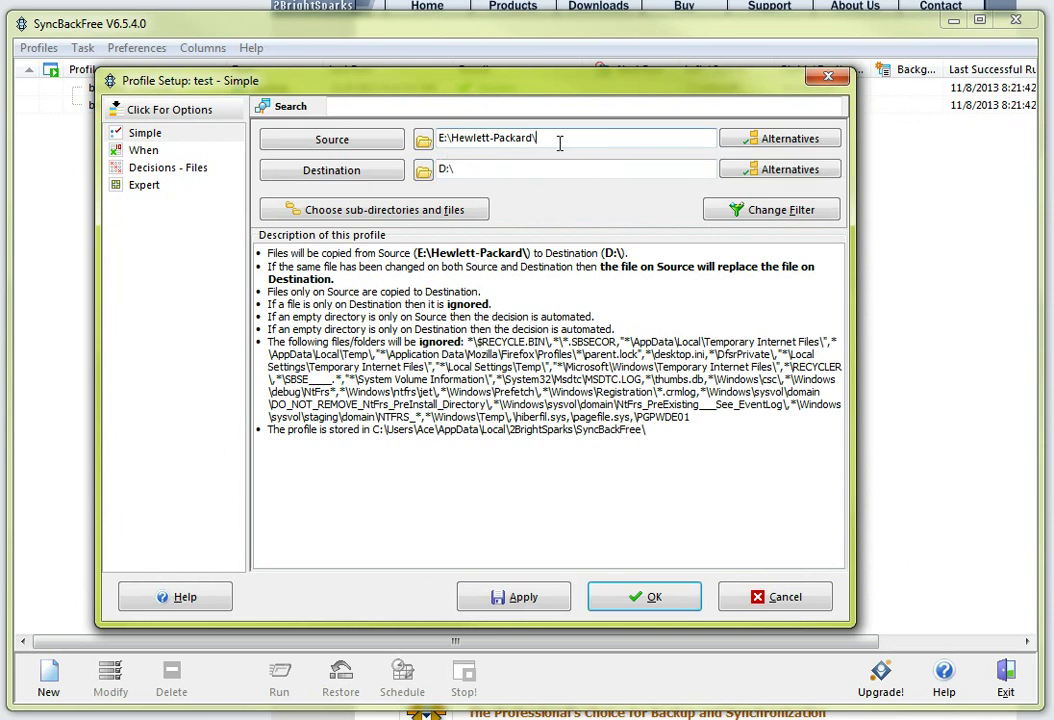
Step: Review the source, destination and description text, then go to the When scheduling page
drag(539, 138, 414, 136)
click(486, 168)
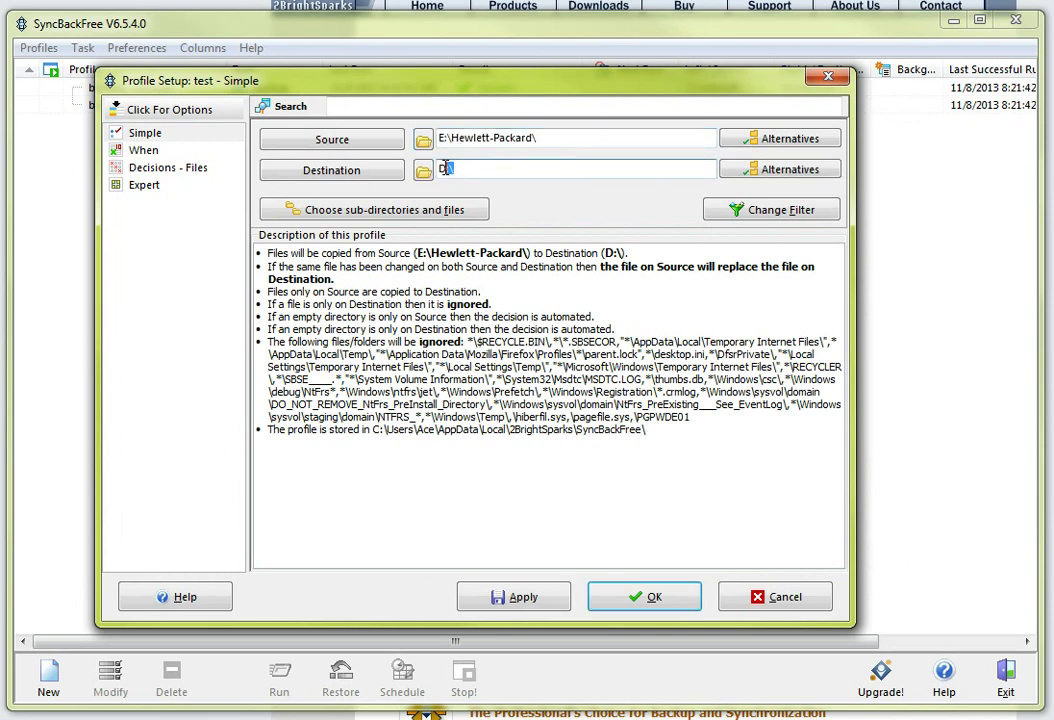
click(690, 441)
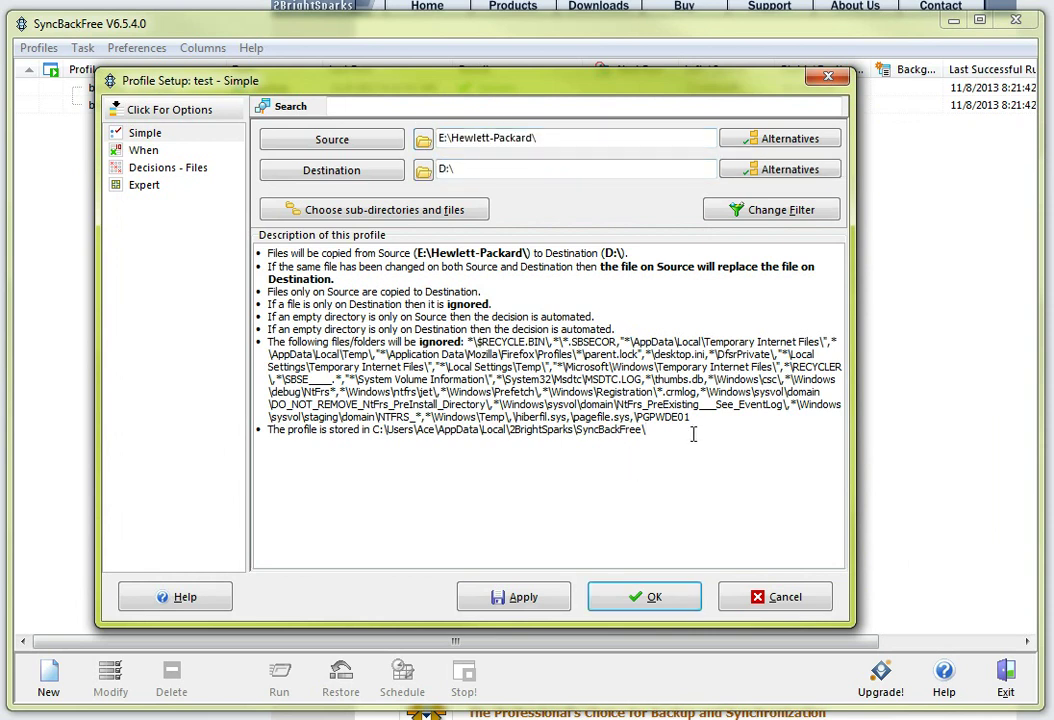
drag(693, 434, 268, 257)
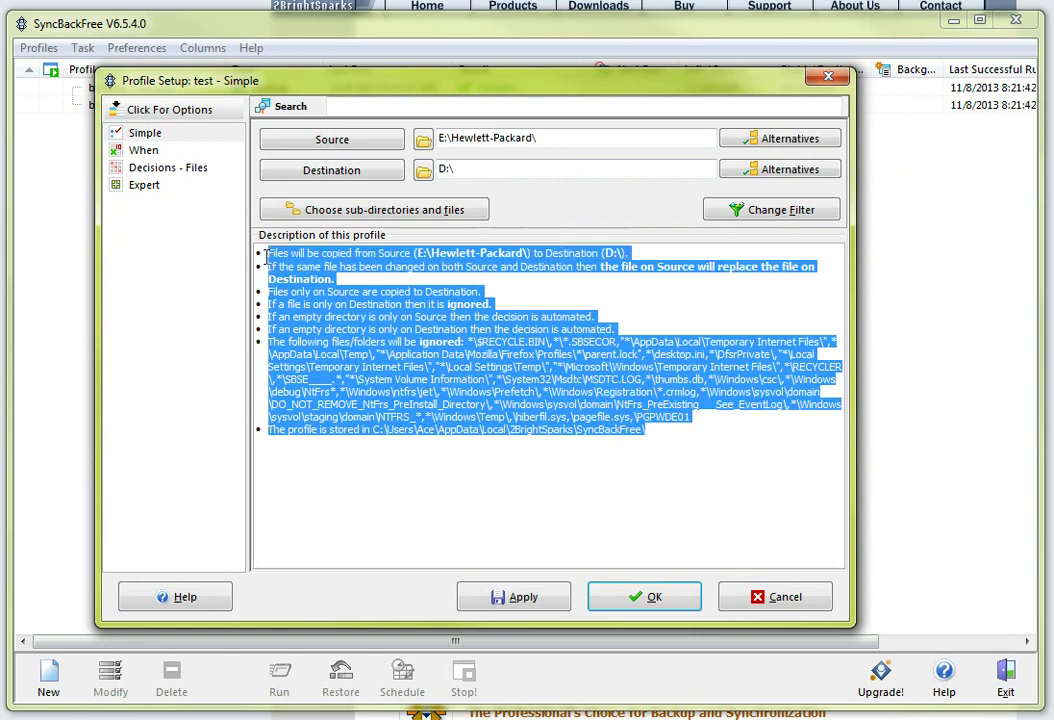
click(695, 455)
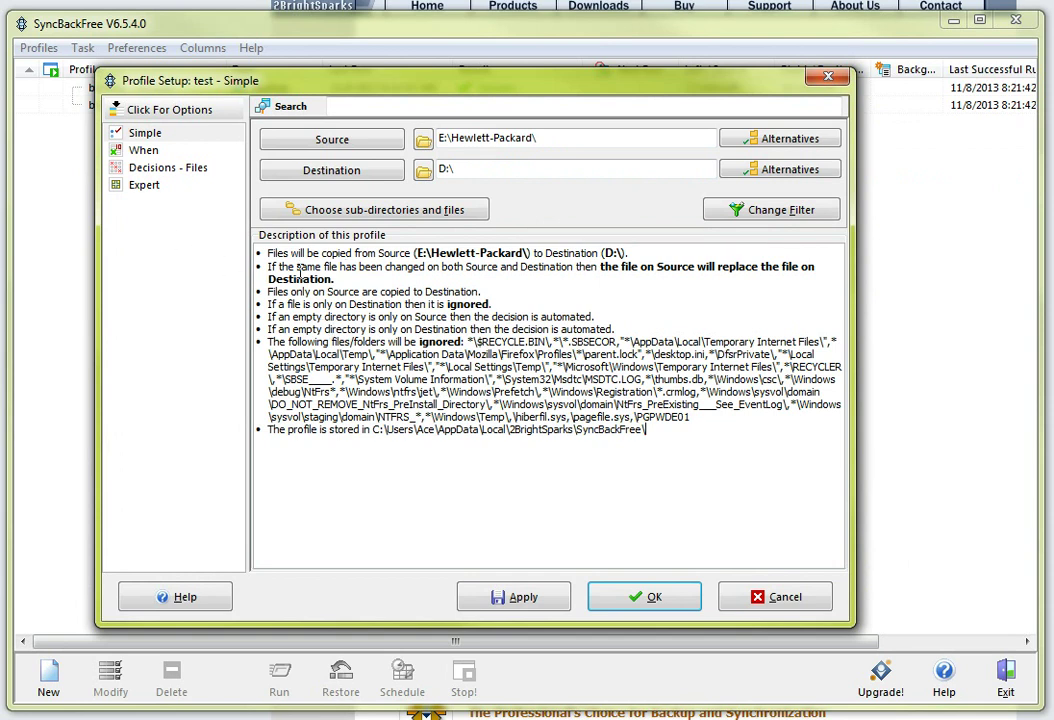
click(145, 151)
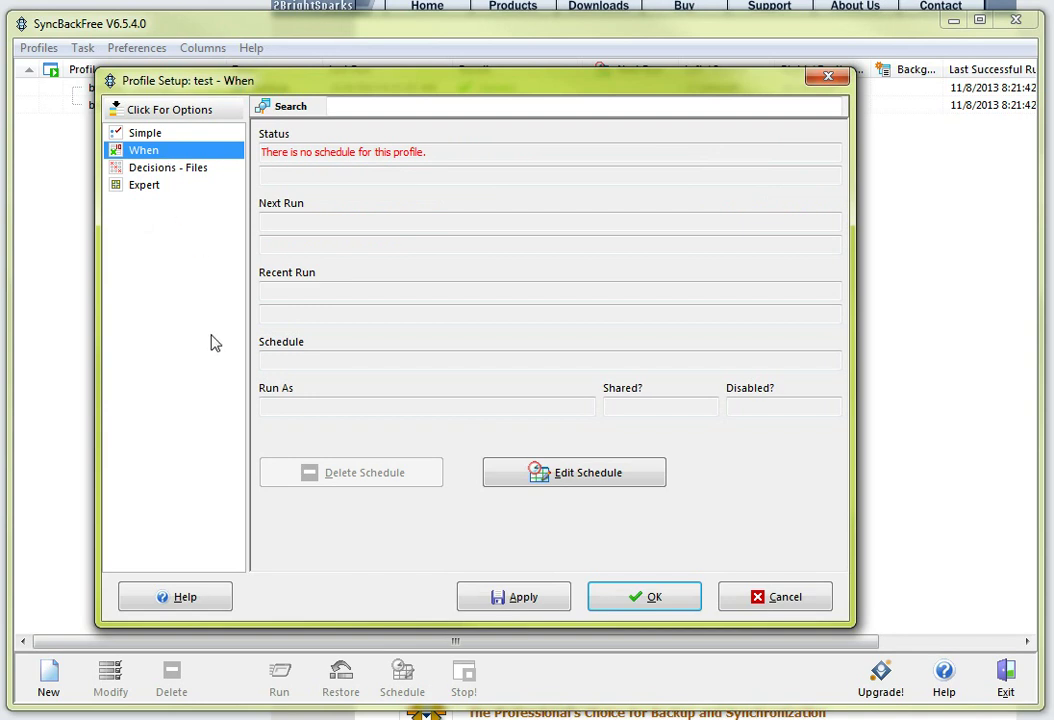
Step: Choose Edit Schedule and confirm Yes to create a new schedule for the test profile
click(587, 481)
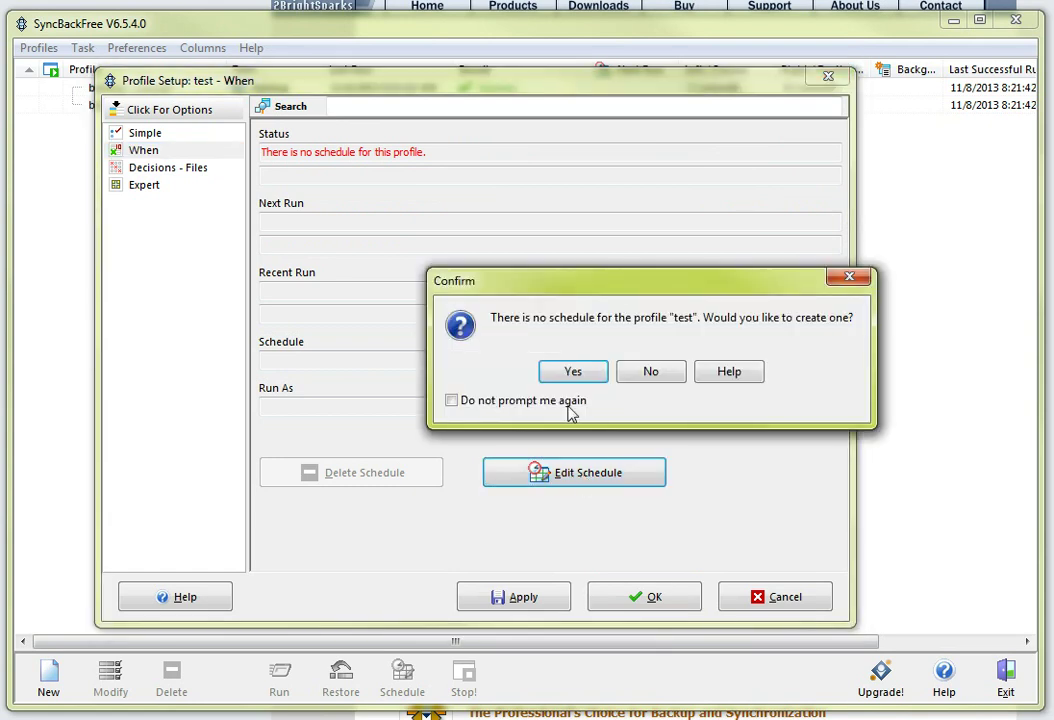
drag(619, 287, 440, 217)
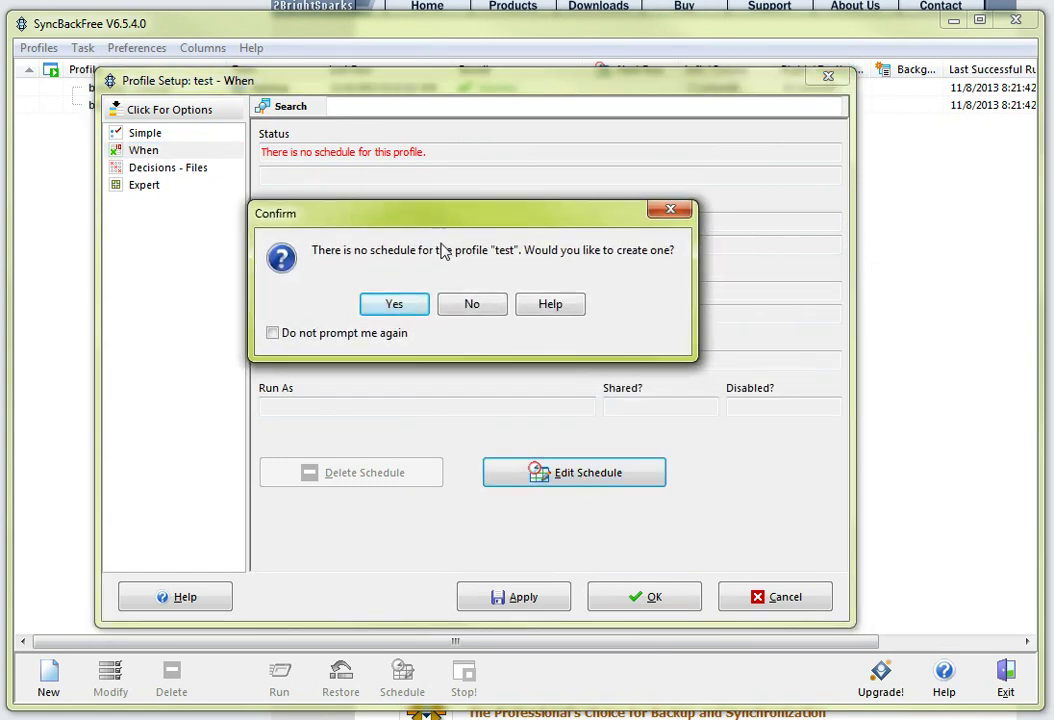
click(382, 306)
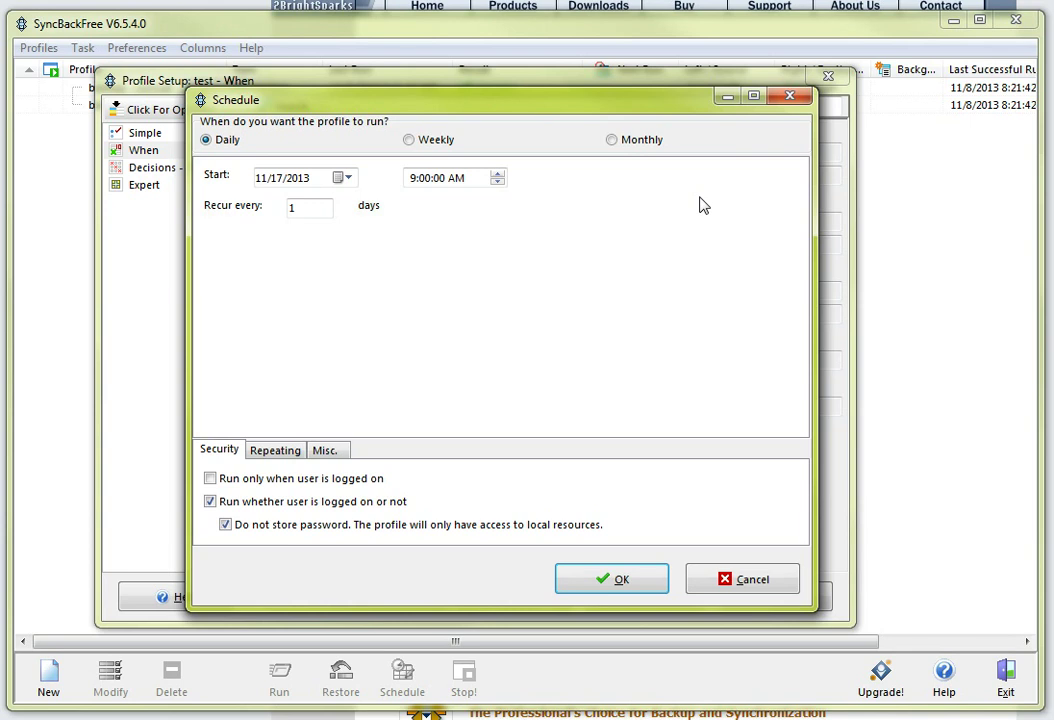
Step: Schedule the profile weekly on Mondays, starting 11/18/2013, and save the schedule
click(409, 141)
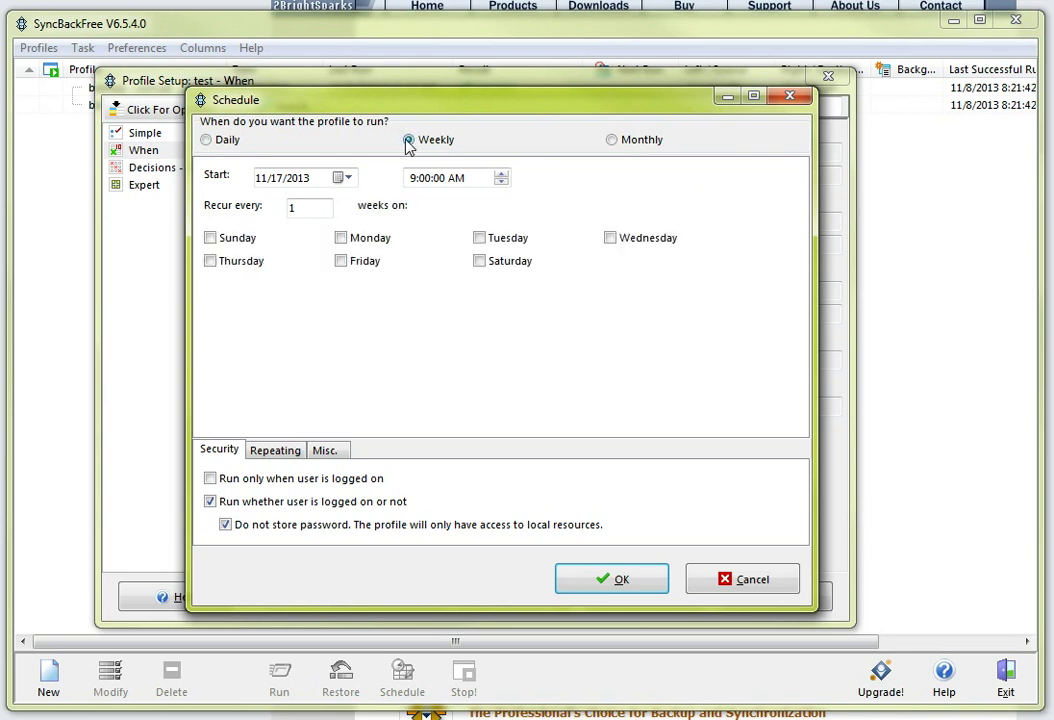
click(351, 178)
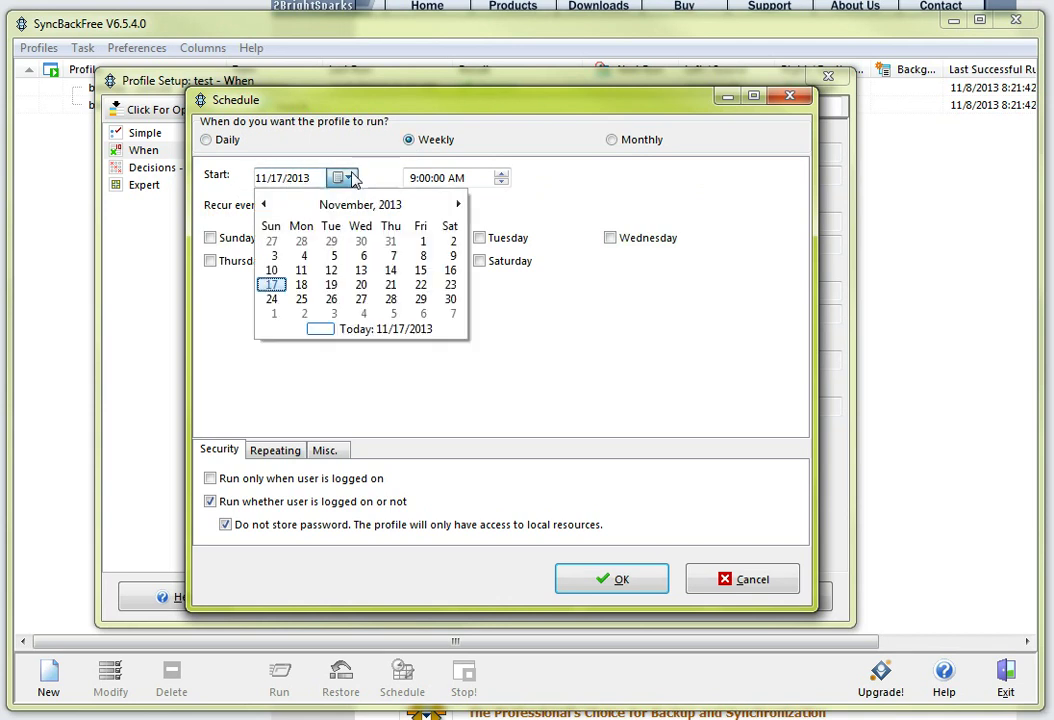
click(301, 285)
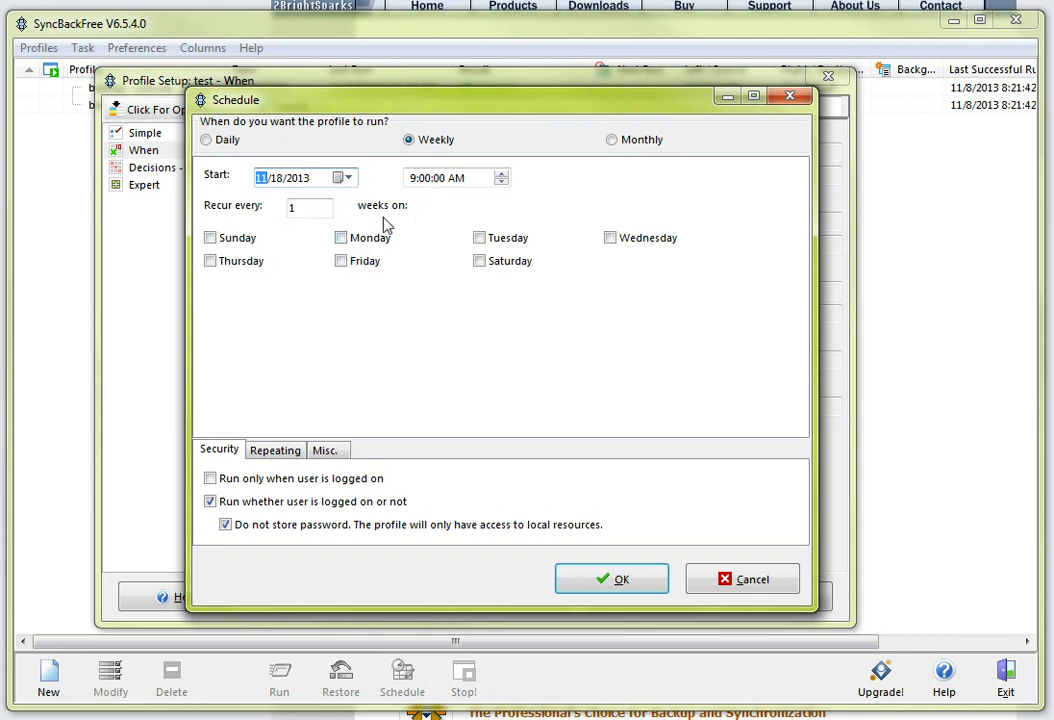
click(341, 238)
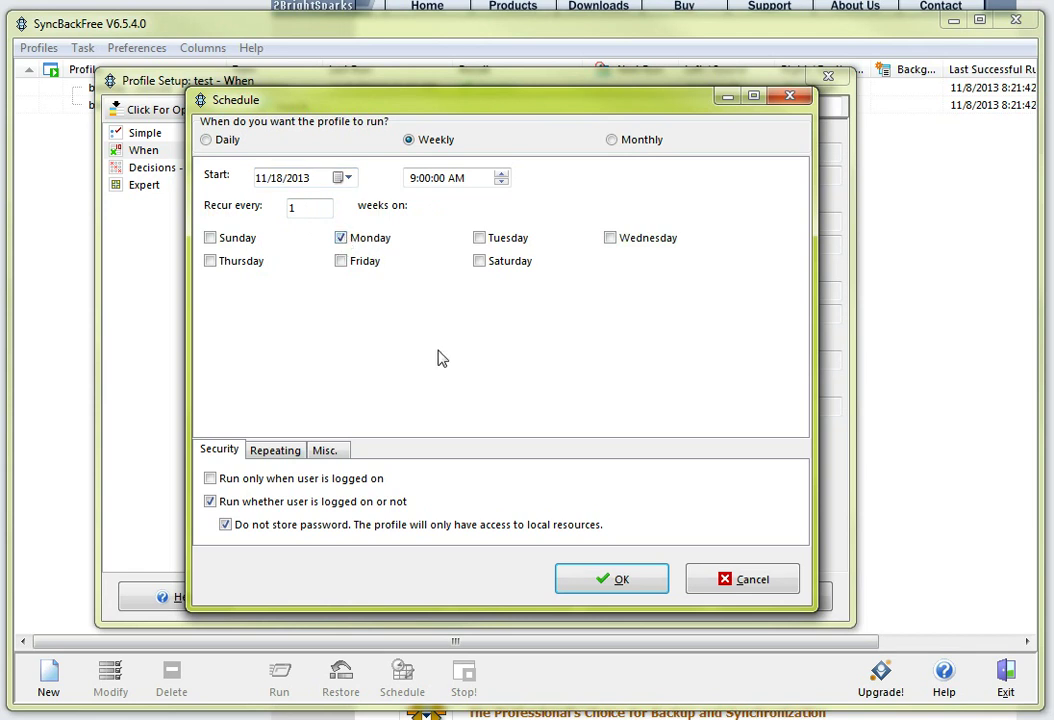
click(606, 582)
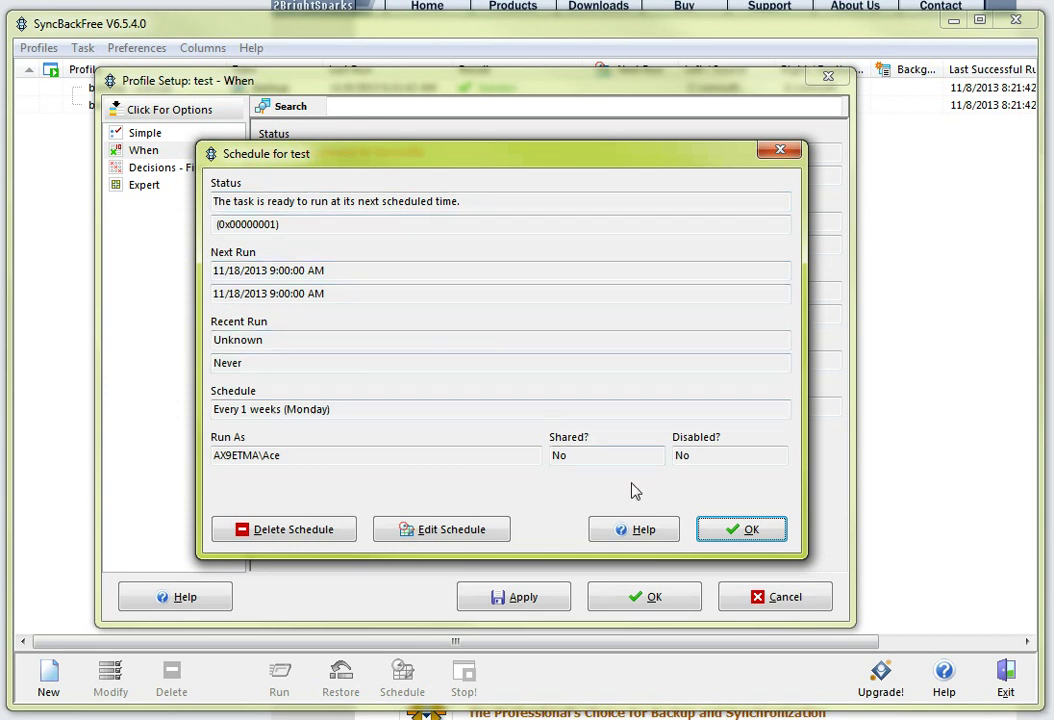
Step: Close the schedule summary, review the next-run date and weekly schedule, and save the test profile
click(745, 535)
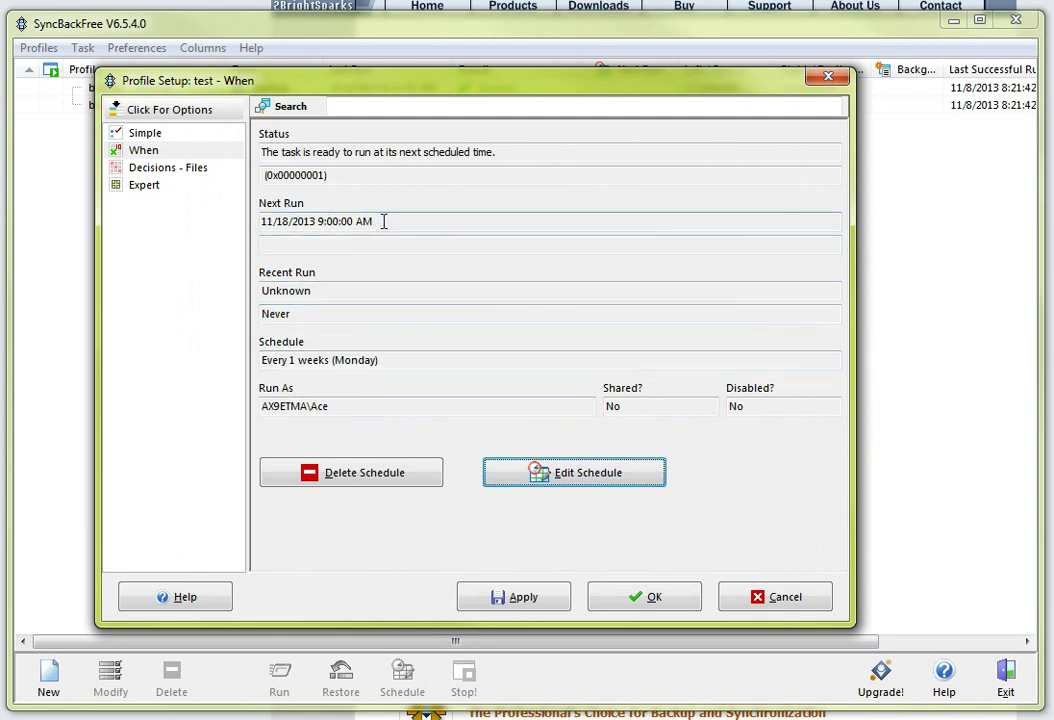
drag(383, 222, 262, 220)
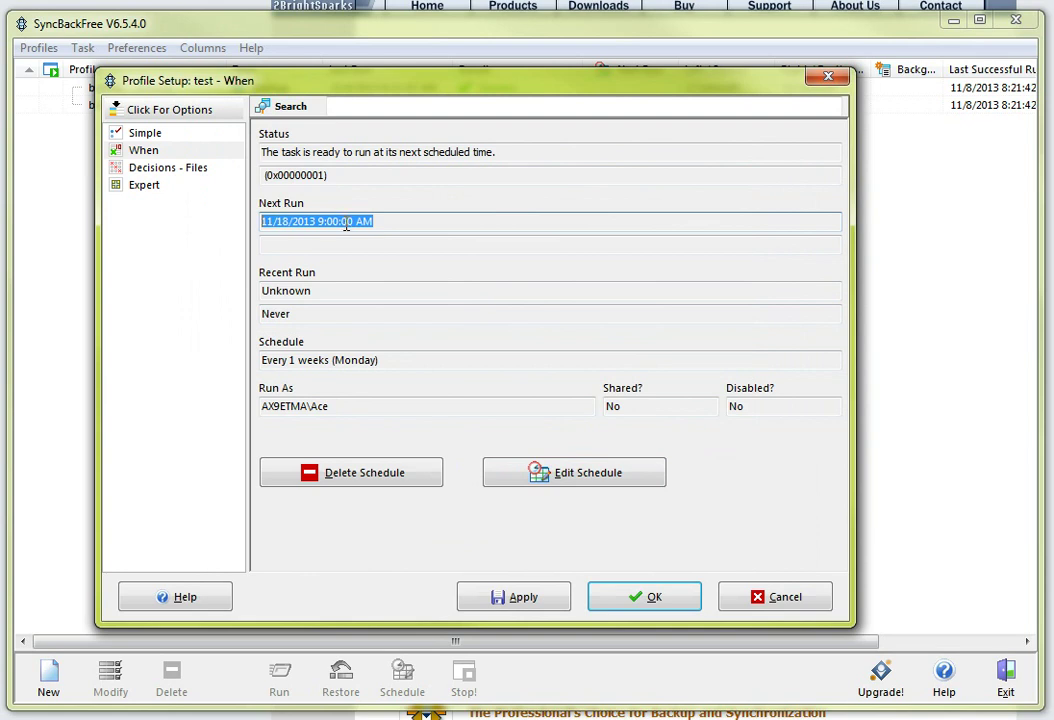
click(415, 220)
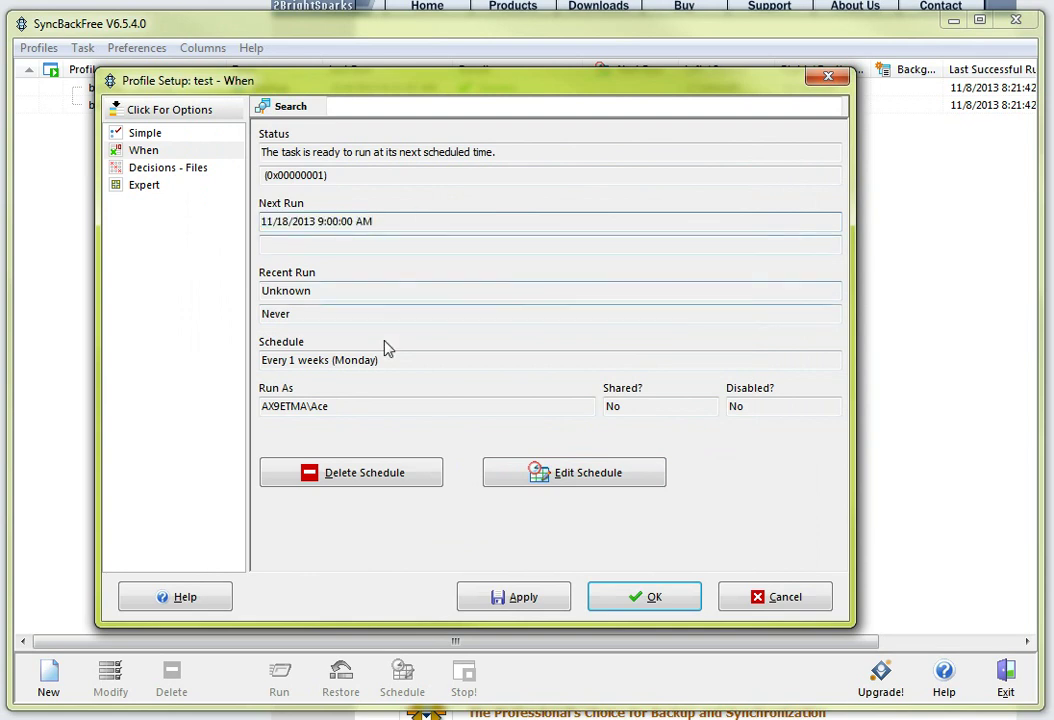
drag(388, 359, 237, 365)
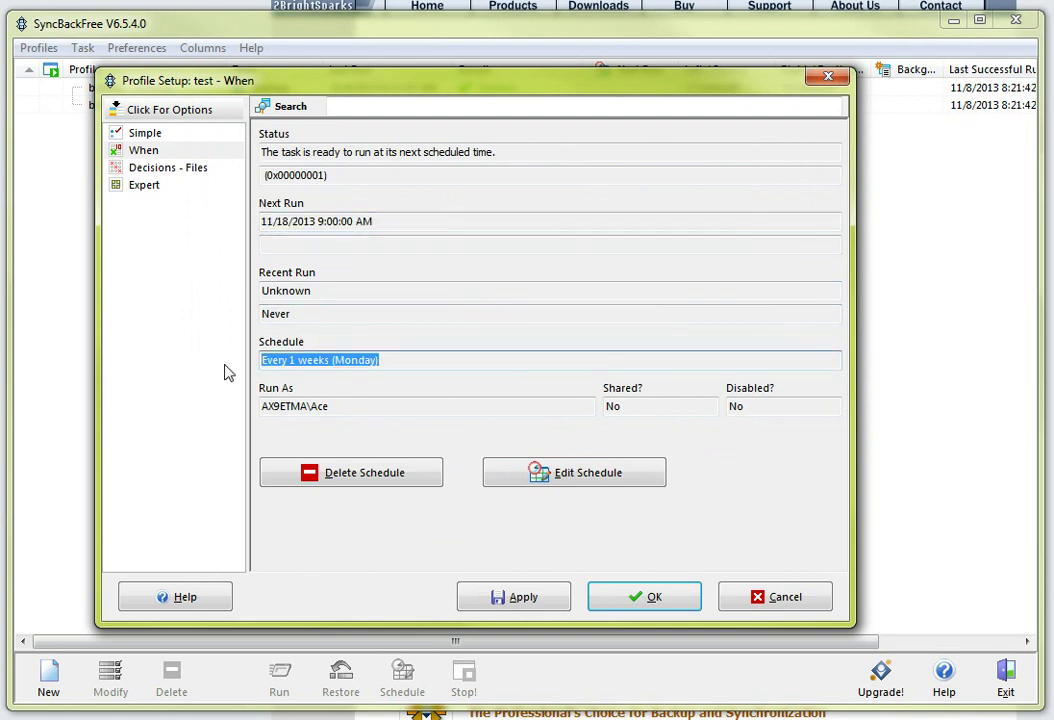
click(391, 358)
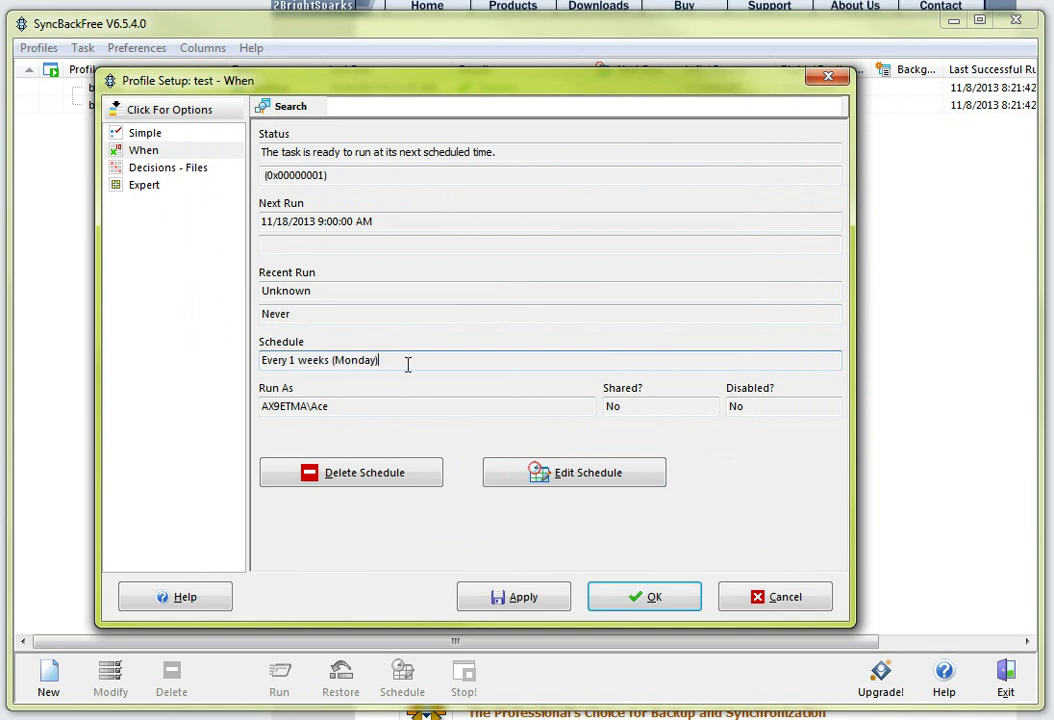
click(641, 598)
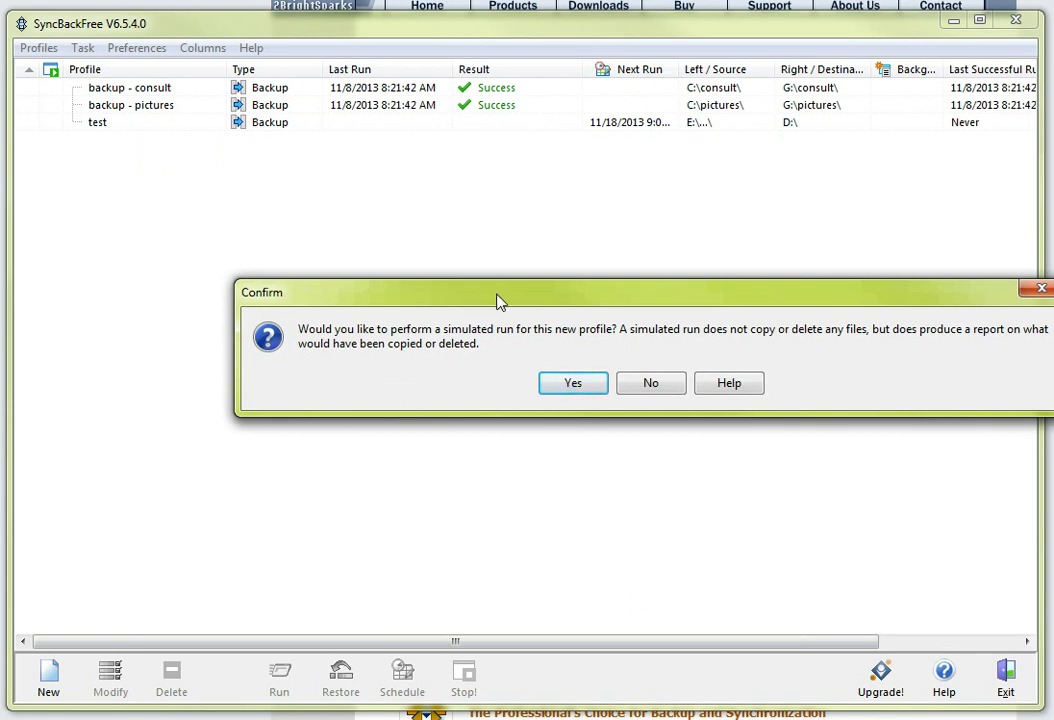
drag(499, 298, 360, 249)
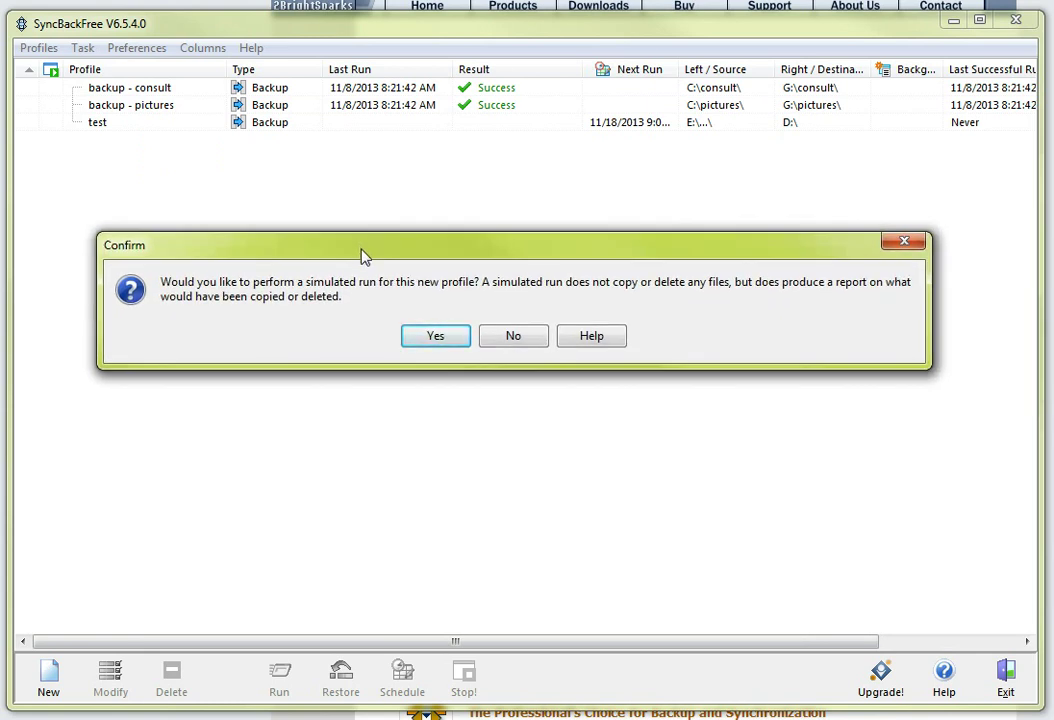
Step: Decline the simulated run, then select the pictures, consult and test profile rows in turn
click(510, 337)
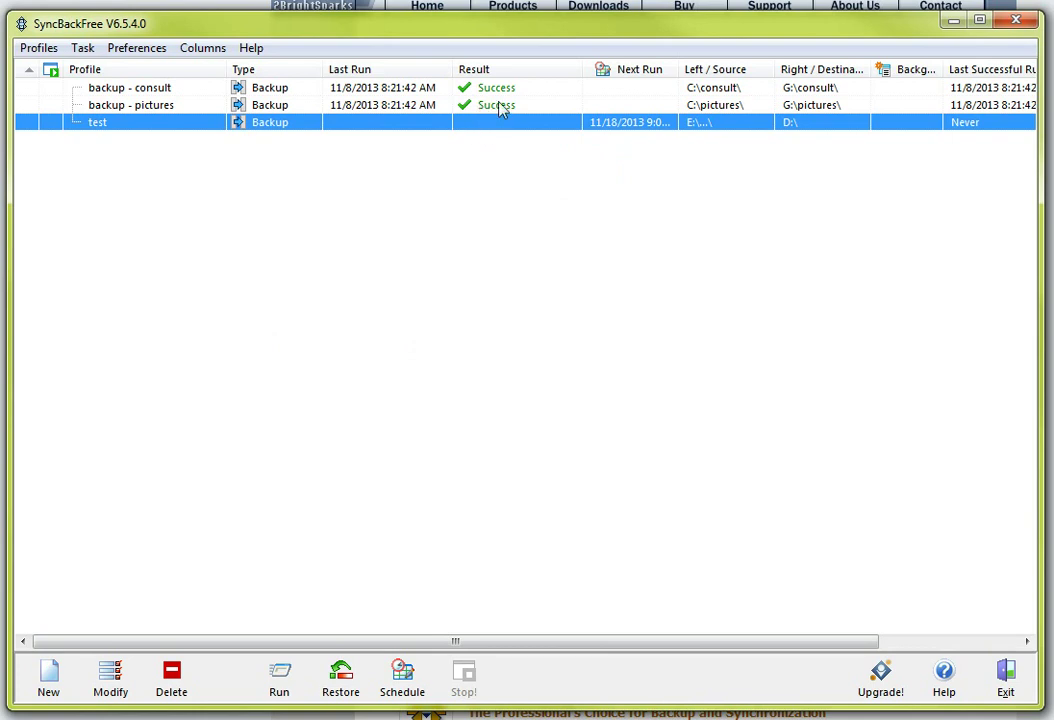
click(501, 110)
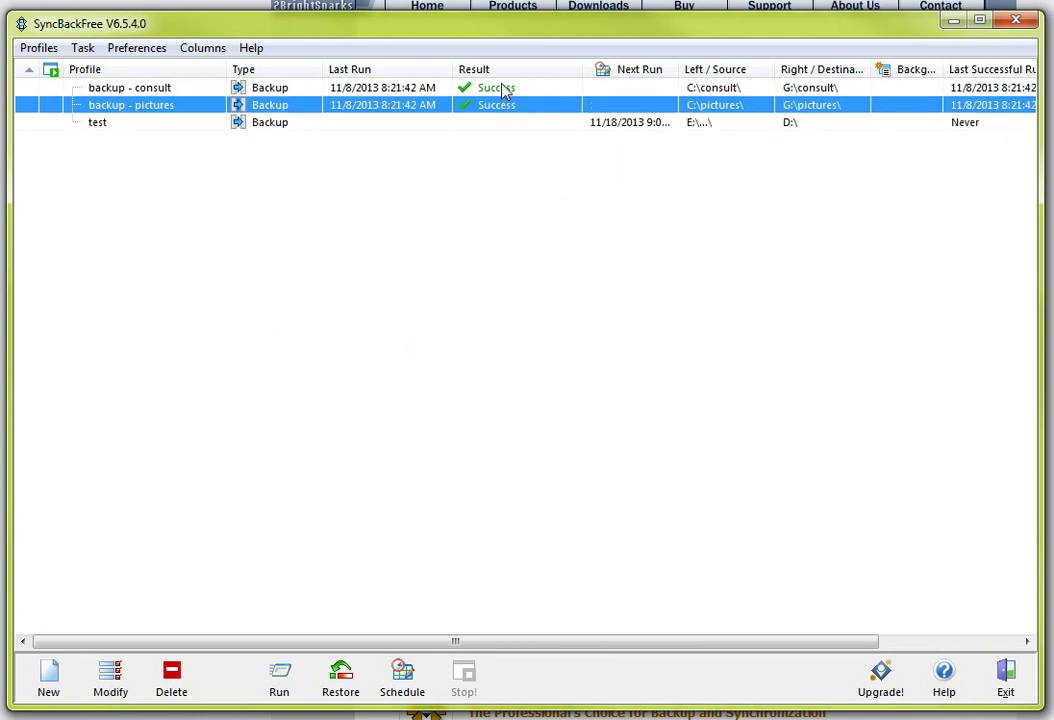
click(503, 89)
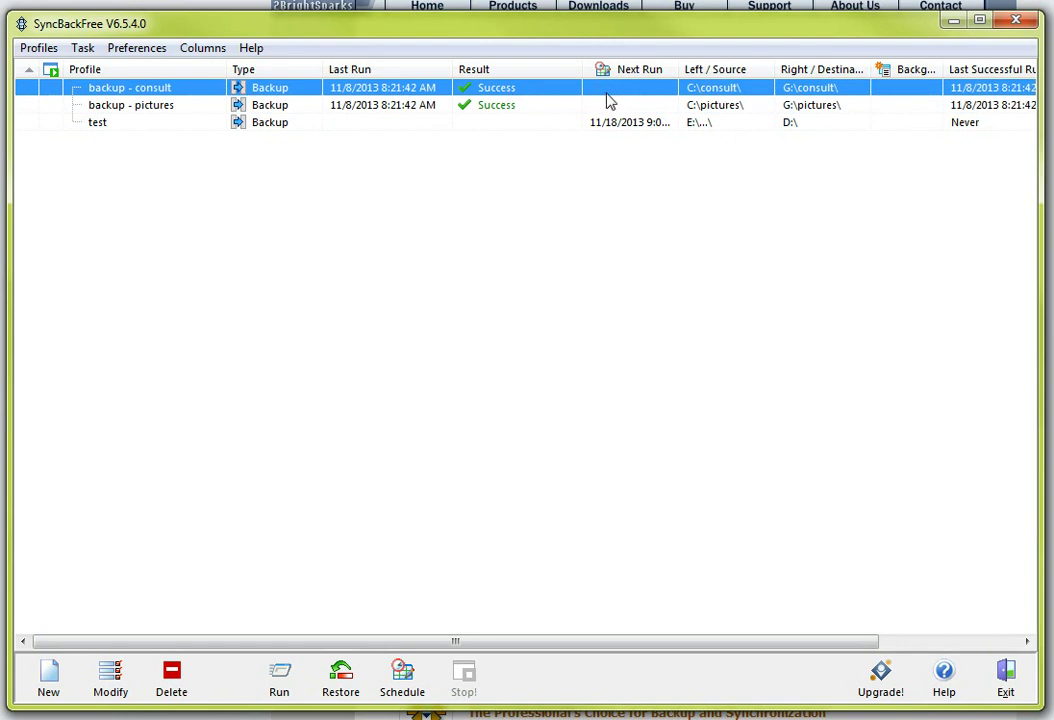
click(494, 128)
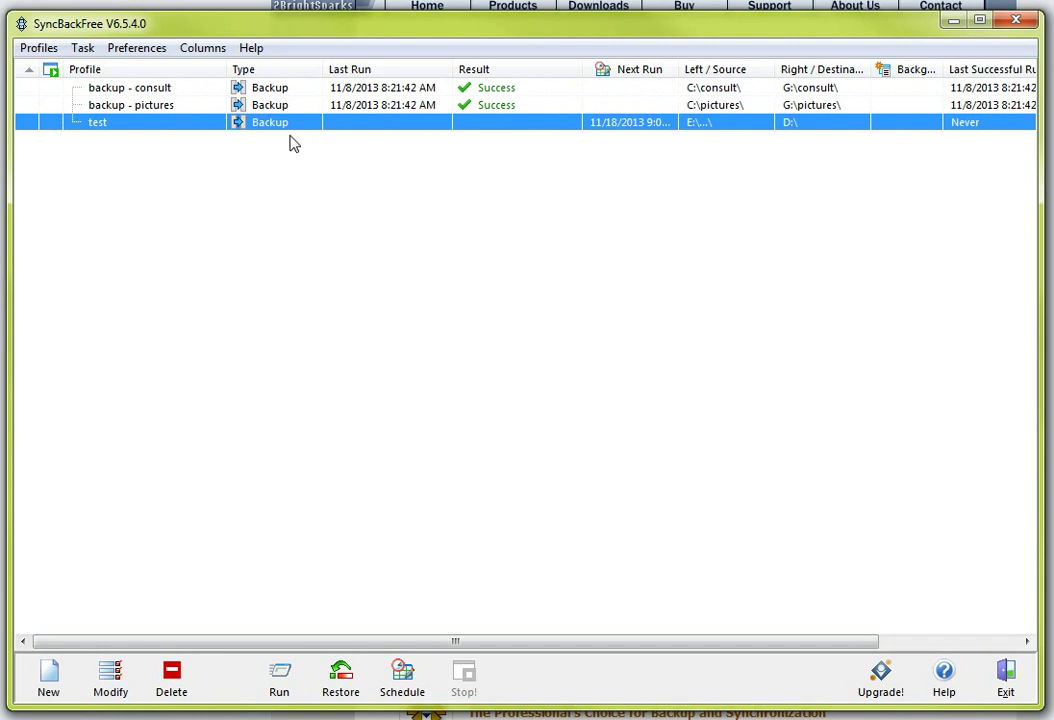
right_click(141, 124)
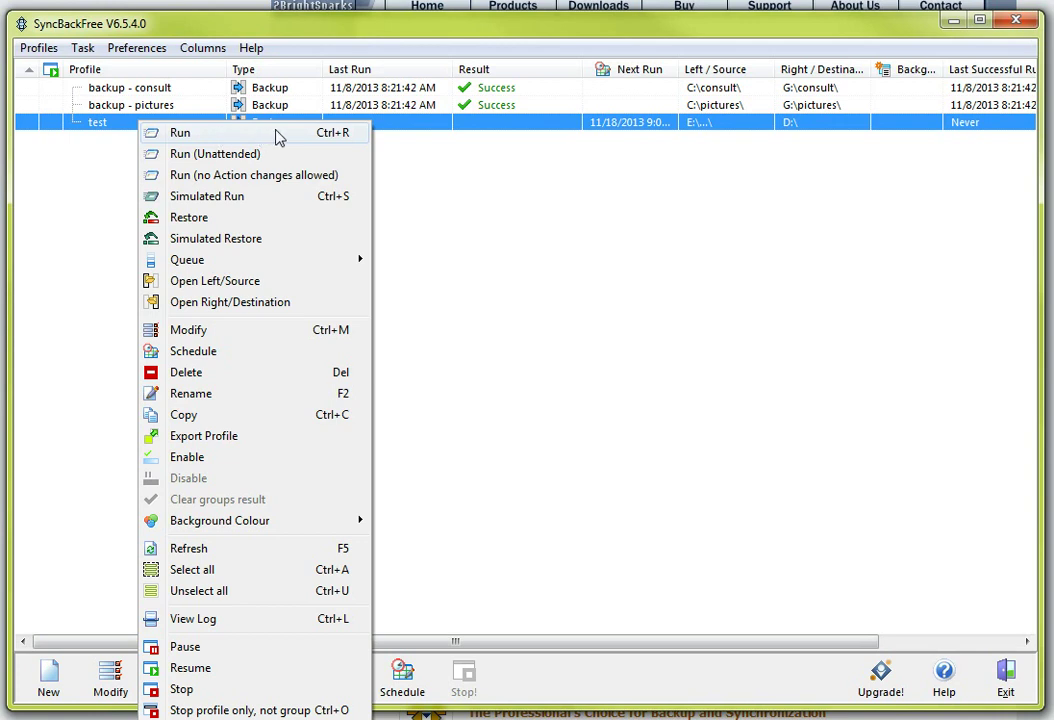
click(448, 162)
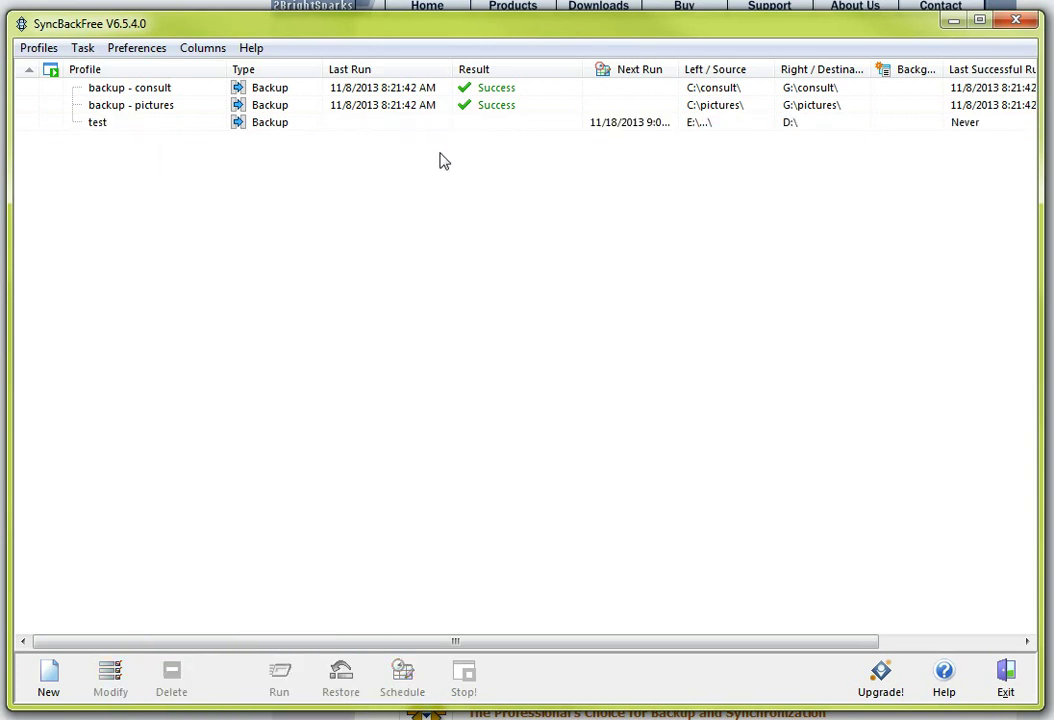